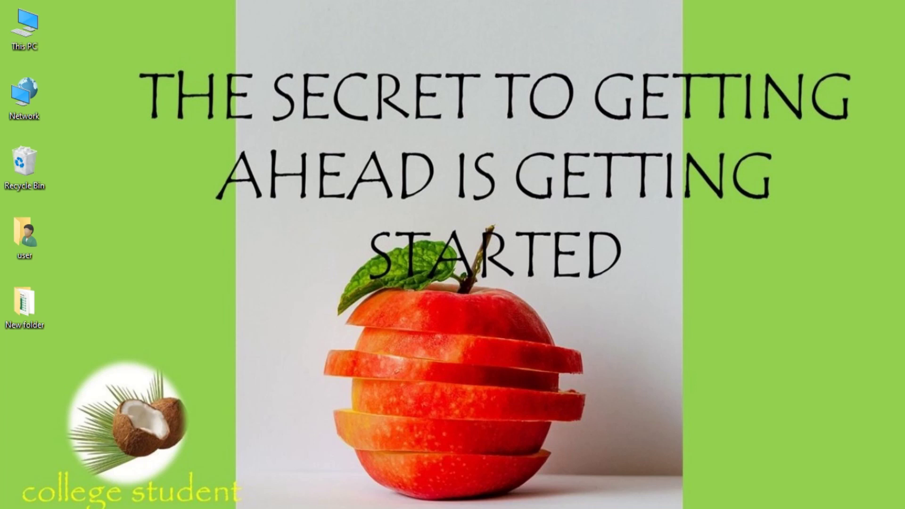
- Bring Publish or Perish forward and deselect the unfinished empty search to show data source choices
click(571, 453)
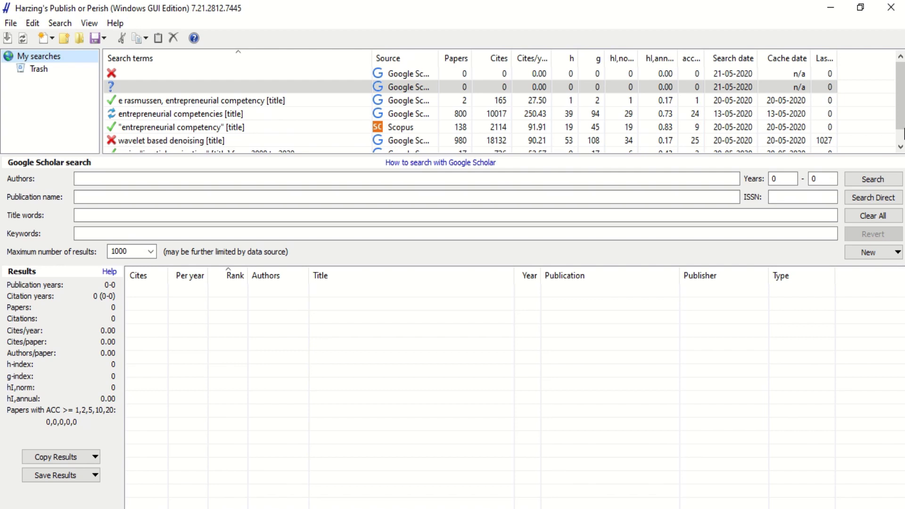
scroll(899, 136, down, 1)
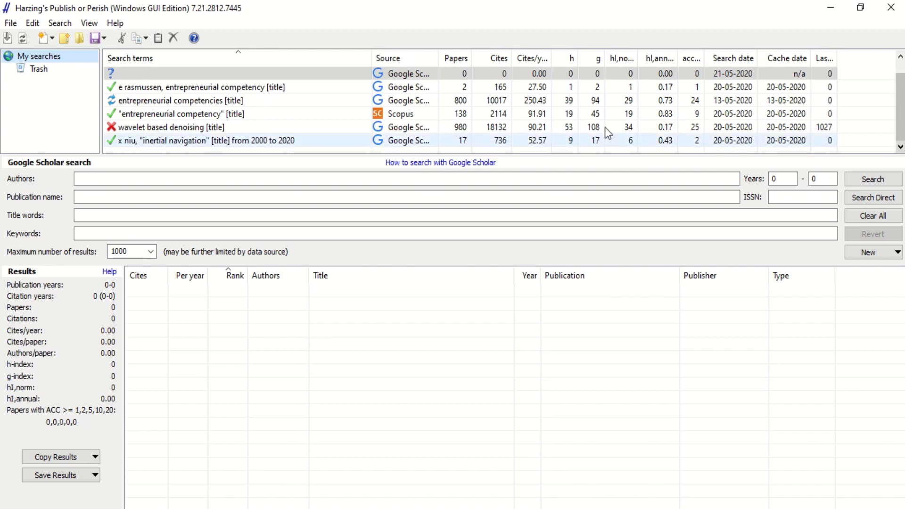
click(363, 149)
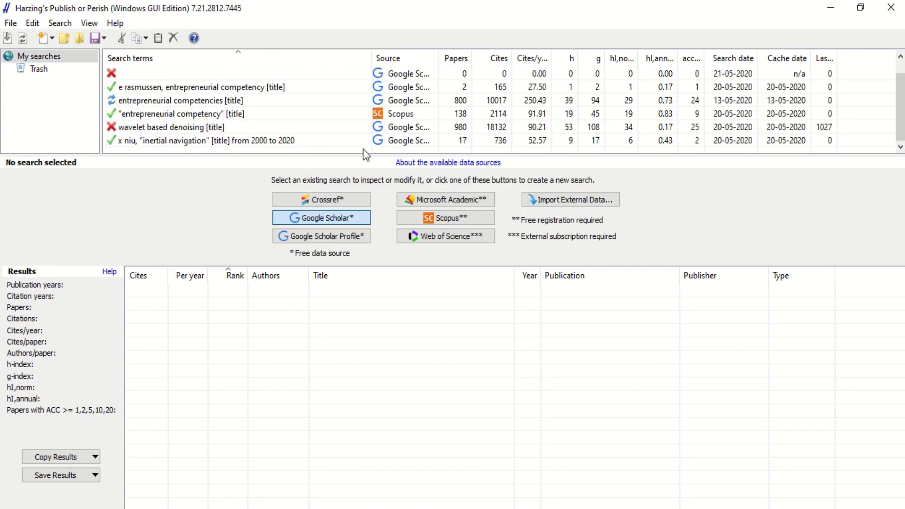
click(337, 219)
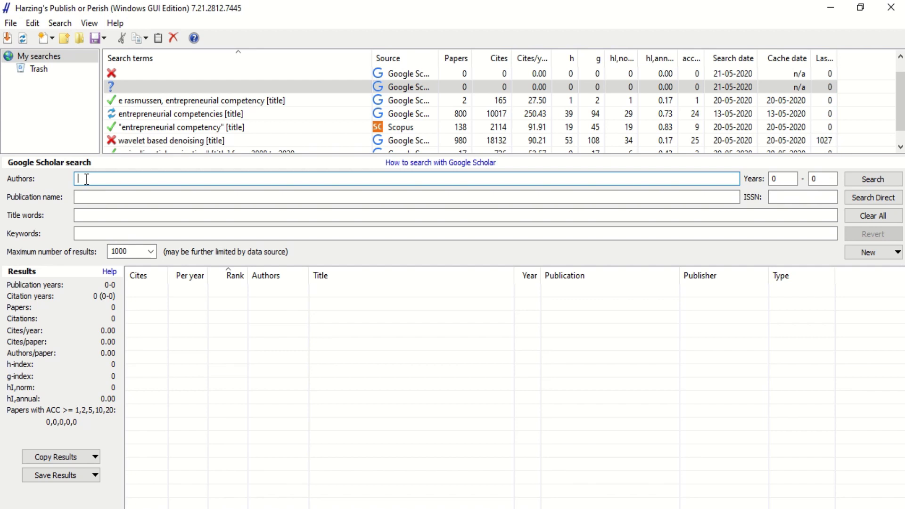
click(98, 217)
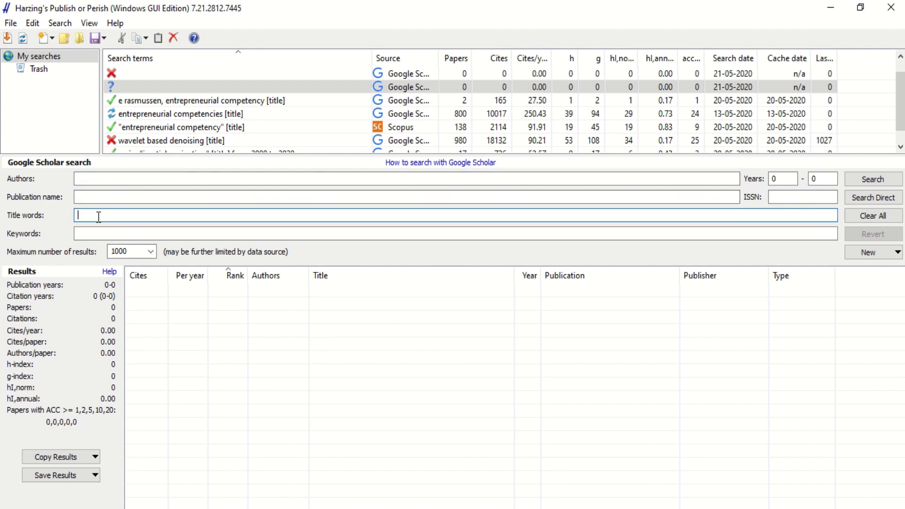
click(81, 195)
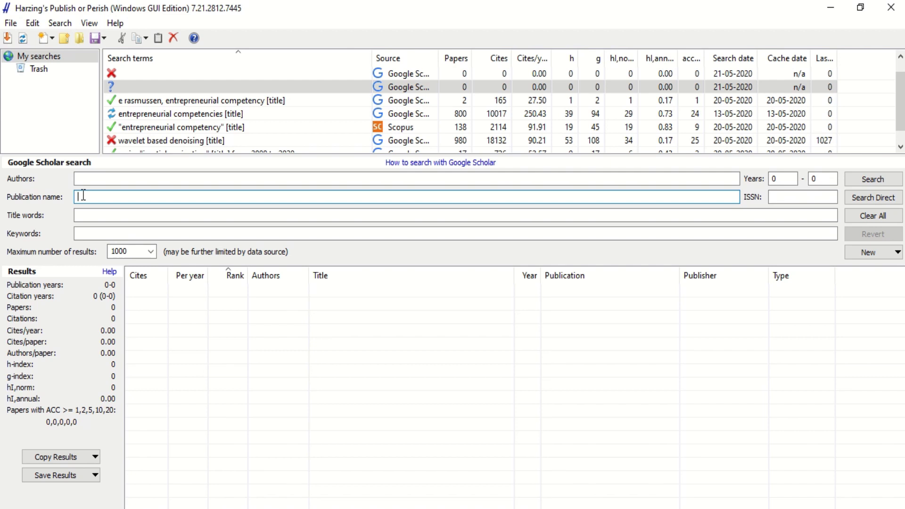
click(80, 215)
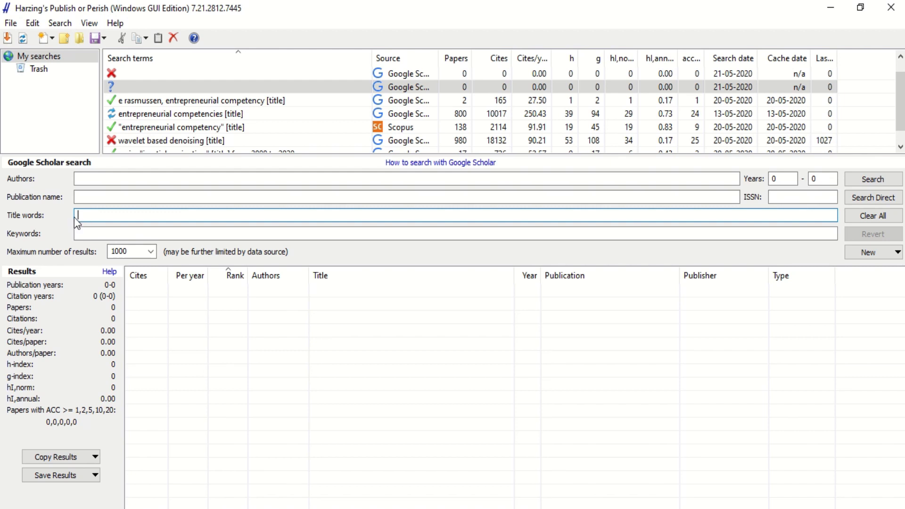
click(99, 234)
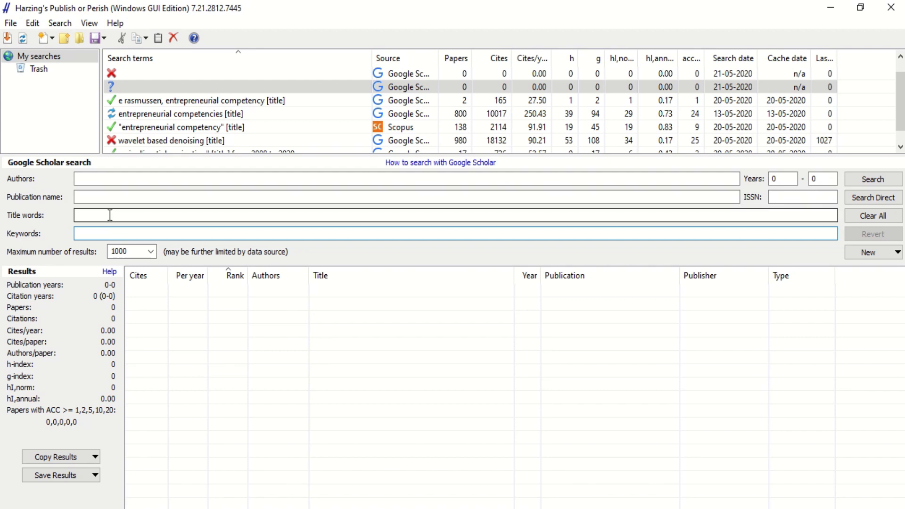
click(110, 216)
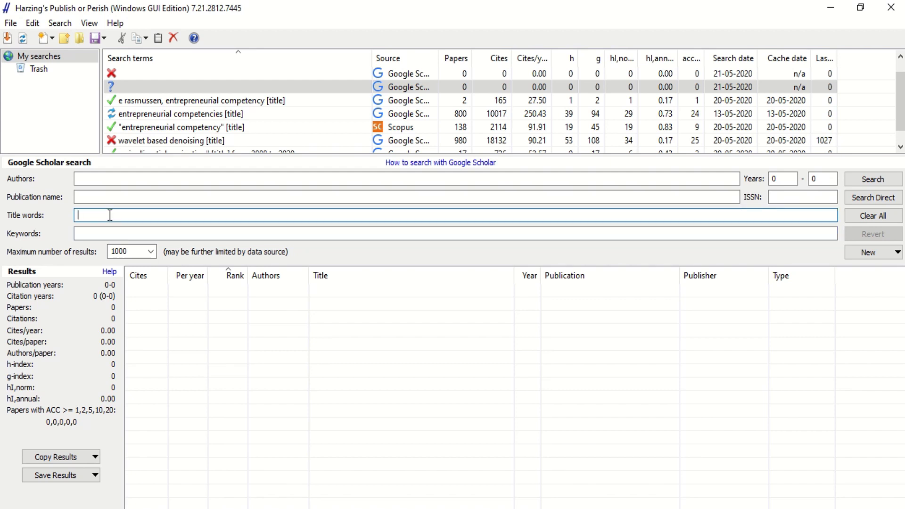
- Enter job satisfaction" as the Title words and run the Google Scholar search
text(j)
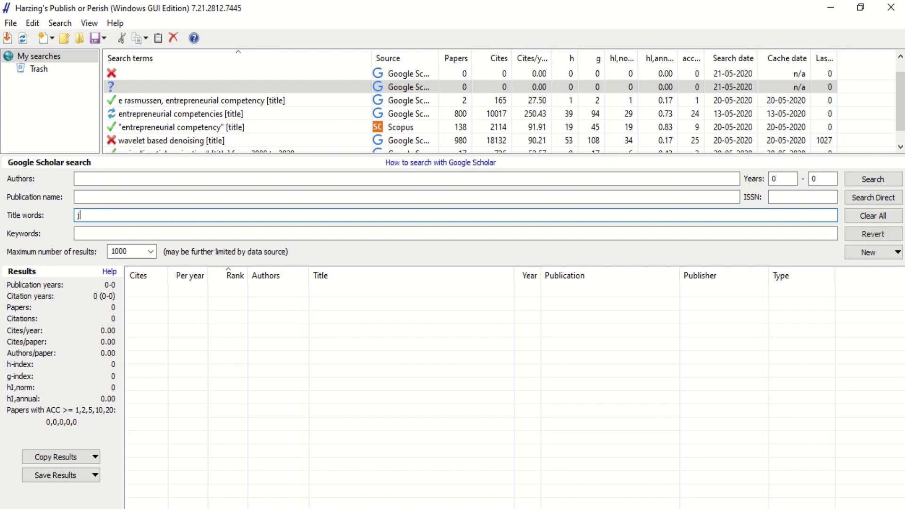
text(ob satisfaction)
double_click(110, 215)
text(satisfaction")
key(Return)
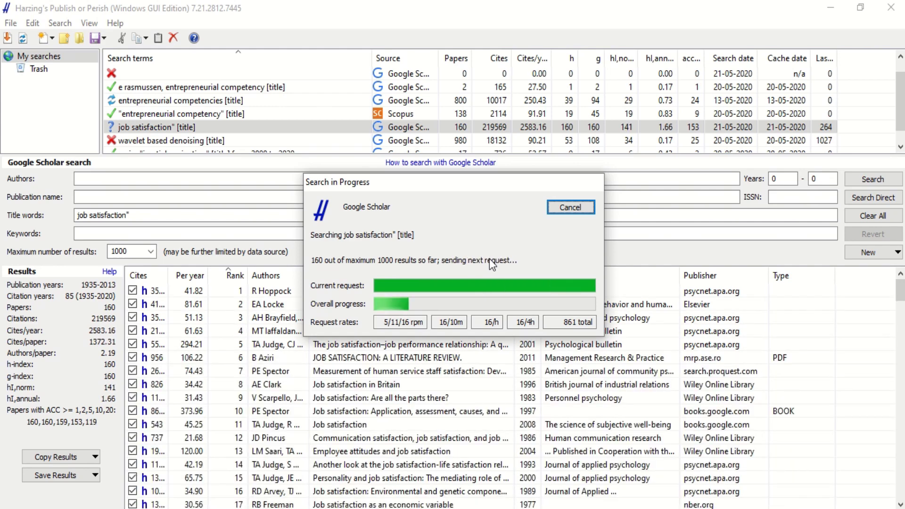
- Cancel the search at 180 results, add an opening quote to the title query, and select two result rows
click(570, 209)
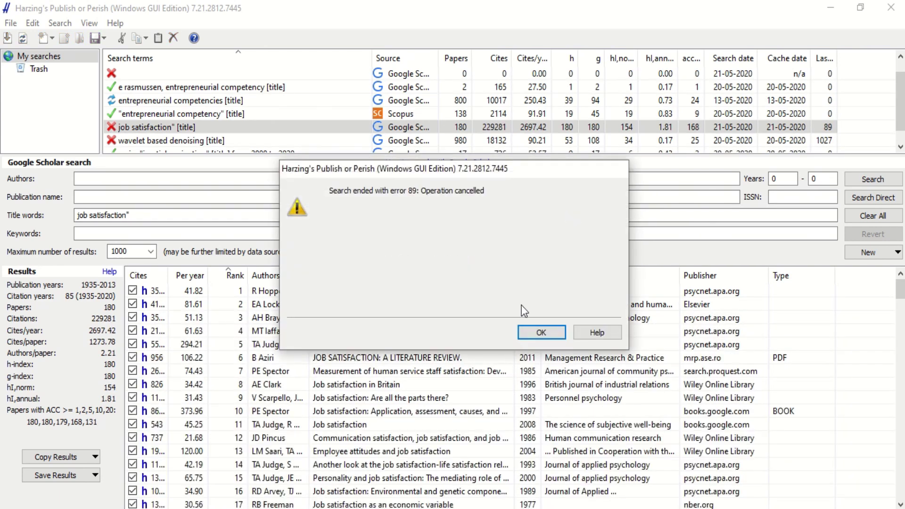
click(542, 335)
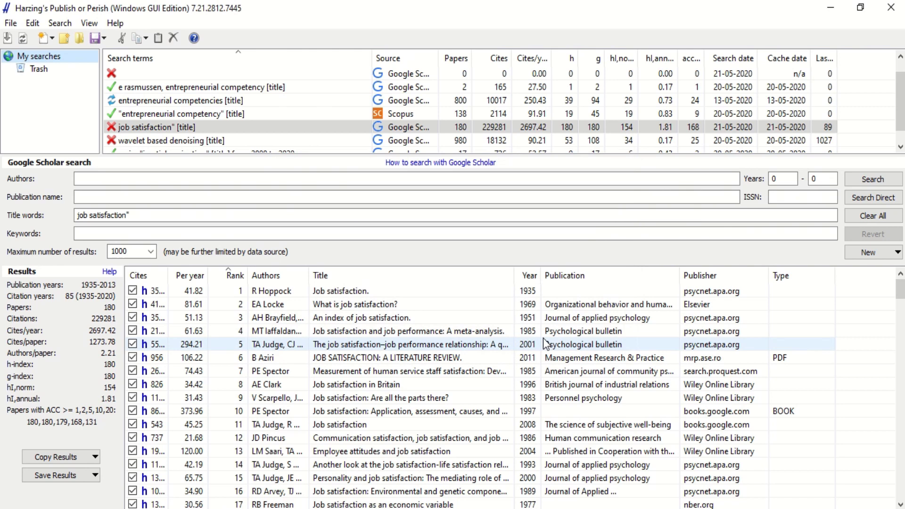
click(80, 219)
click(81, 219)
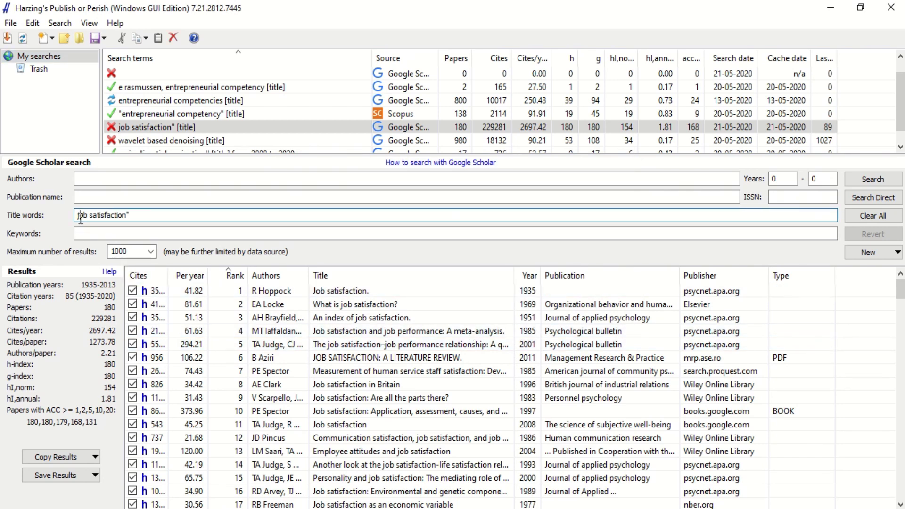
text(")
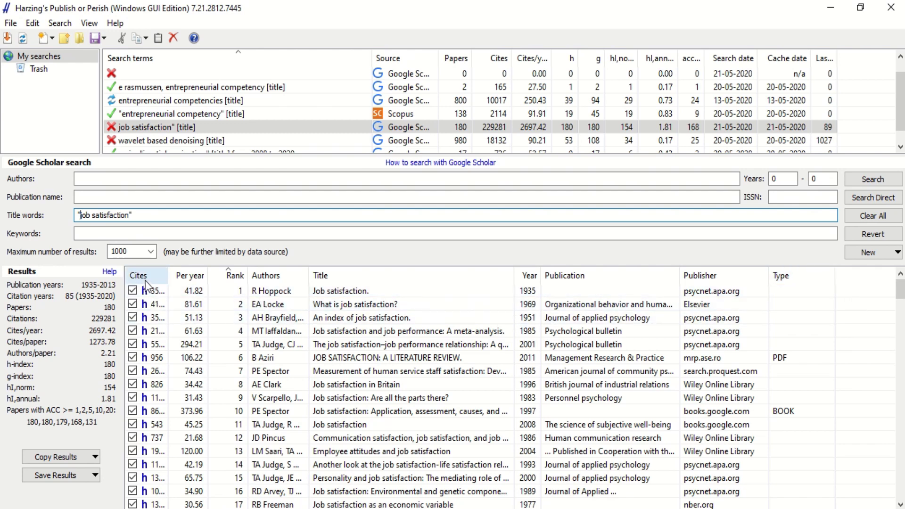
click(328, 296)
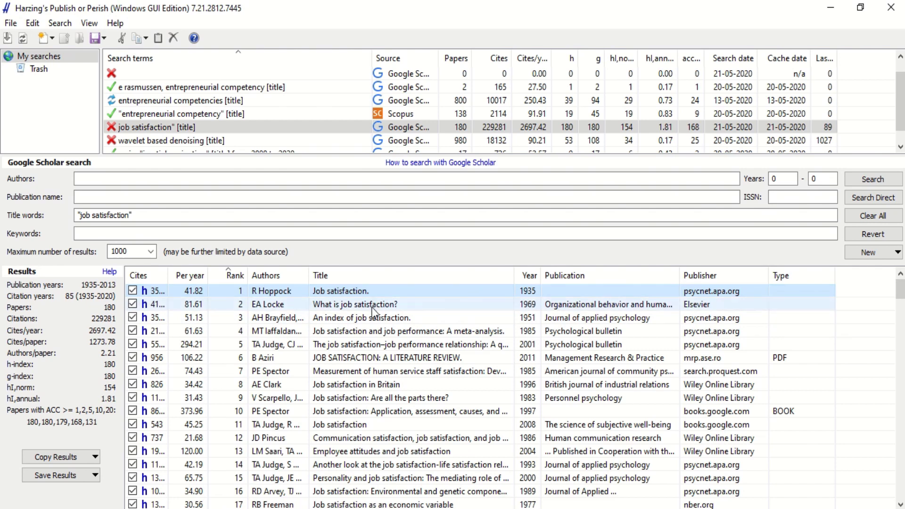
click(377, 318)
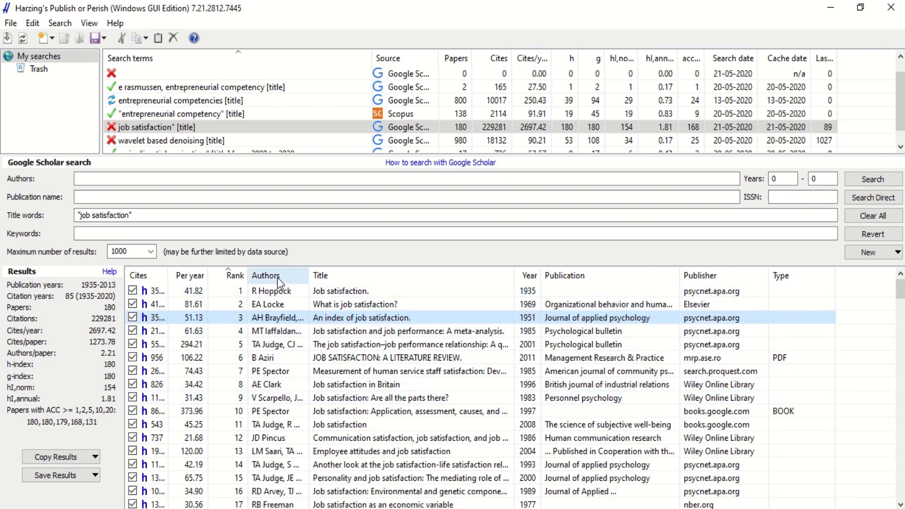
- Sort the 180 results by Rank in ascending order, led by the 1935 paper 'Job satisfaction.'
click(238, 278)
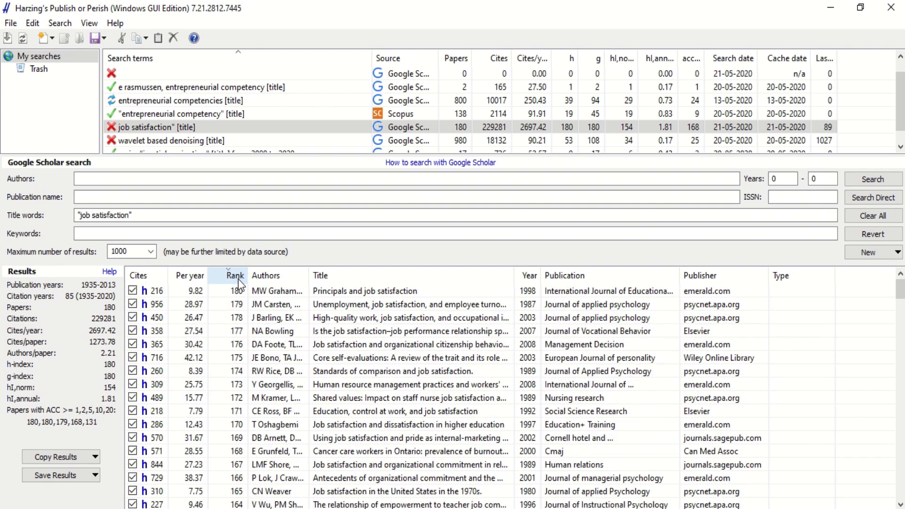
click(238, 278)
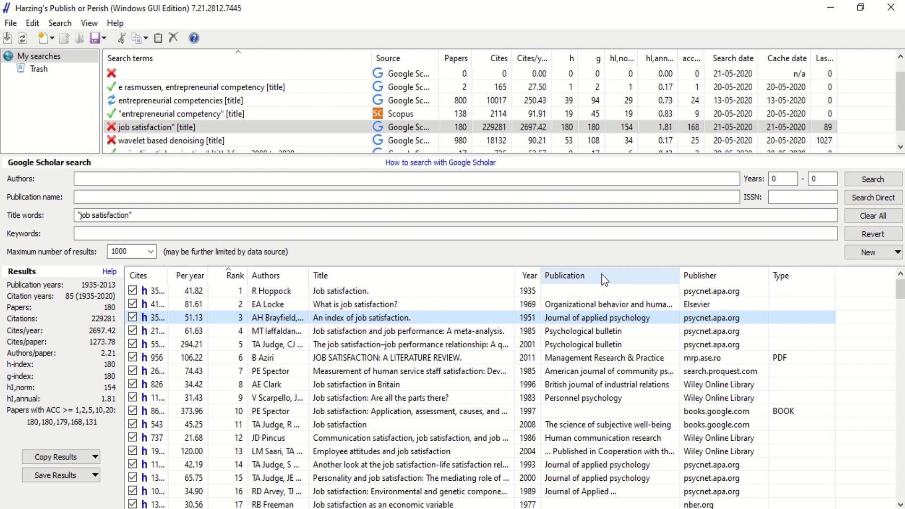
- Browse the results sorted by publisher, then sort by type descending so PDFs come first
click(721, 279)
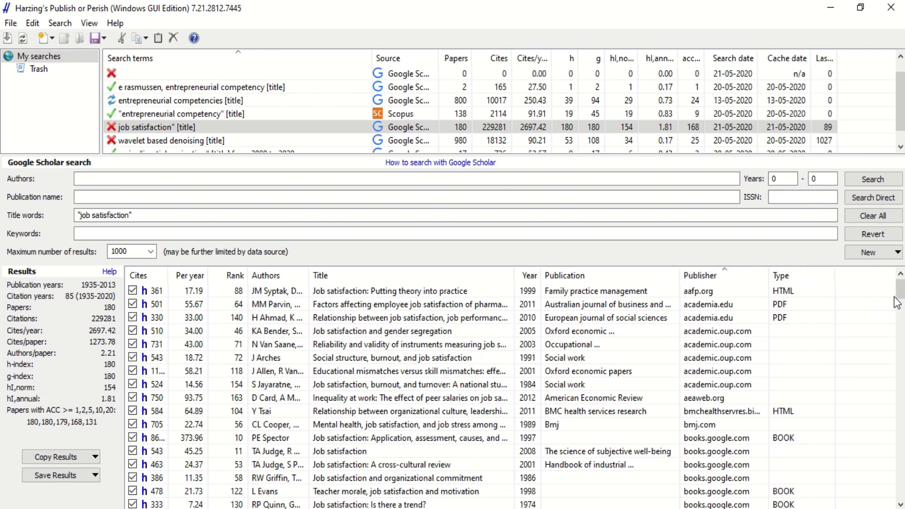
drag(900, 292, 901, 456)
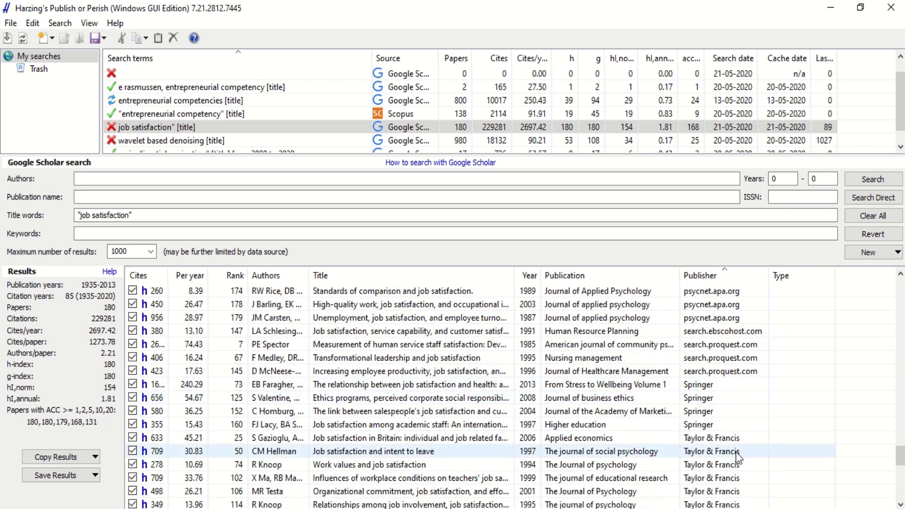
drag(900, 455, 900, 485)
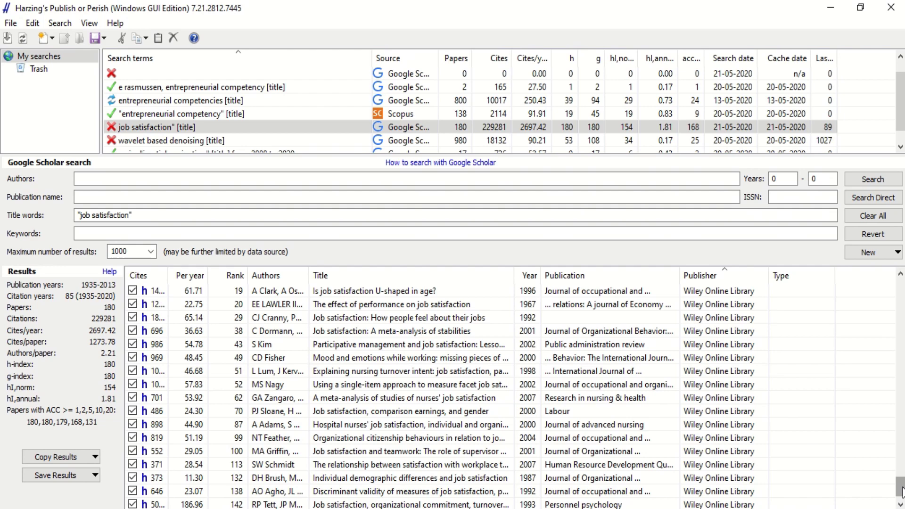
drag(901, 491, 900, 289)
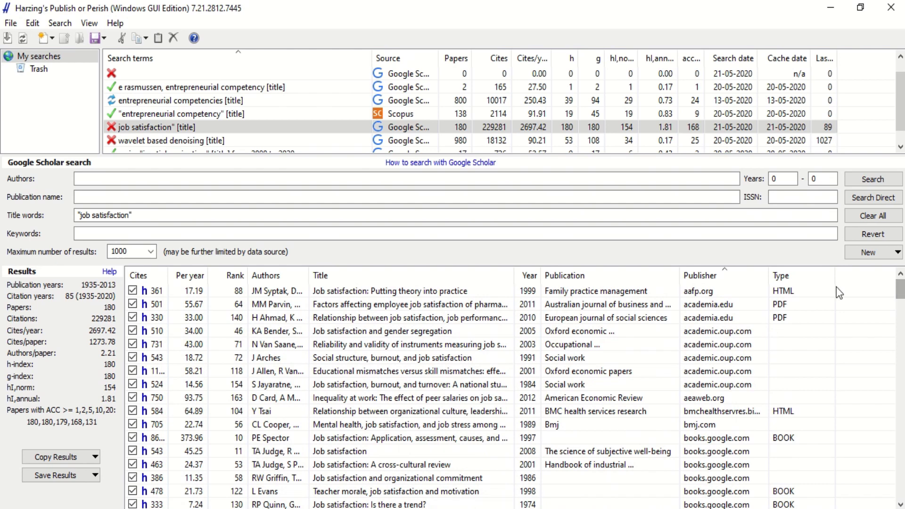
click(793, 276)
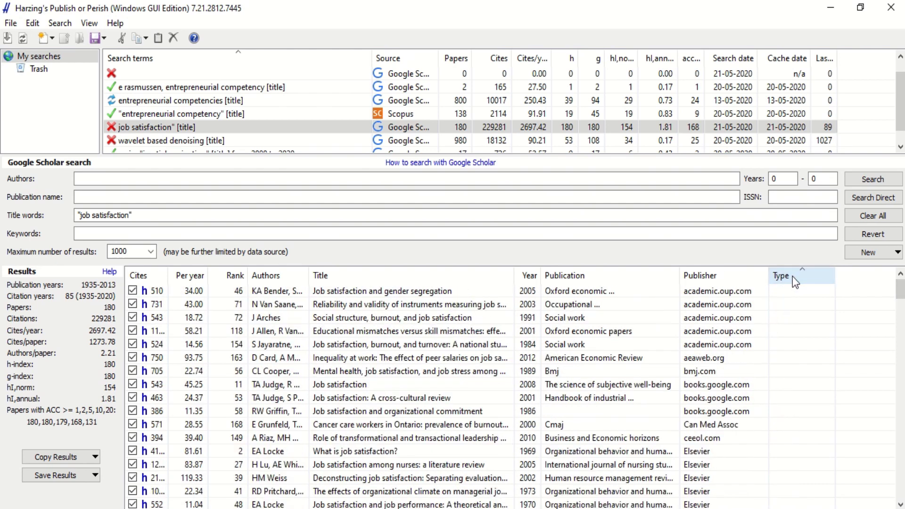
click(793, 276)
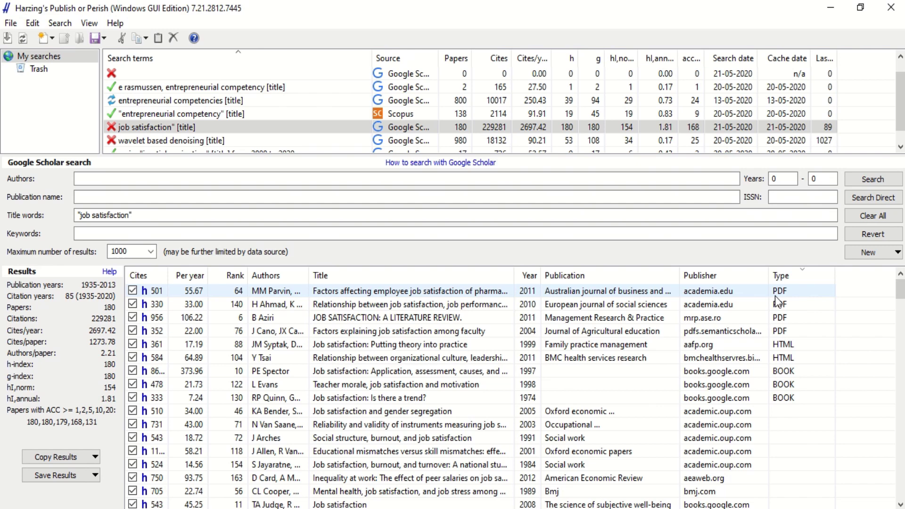
- Open the top result's academia.edu PDF link in Edge, which returns an Error 404 page
click(402, 293)
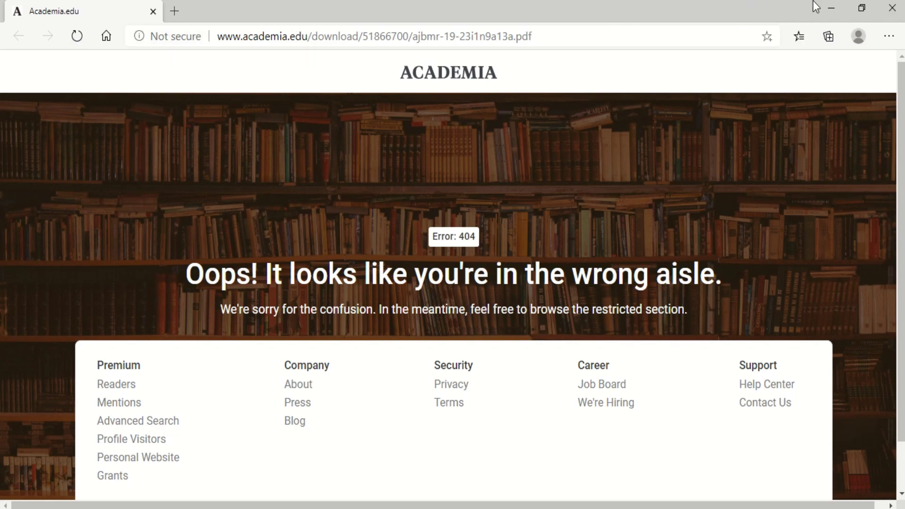
mouse_move(526, 16)
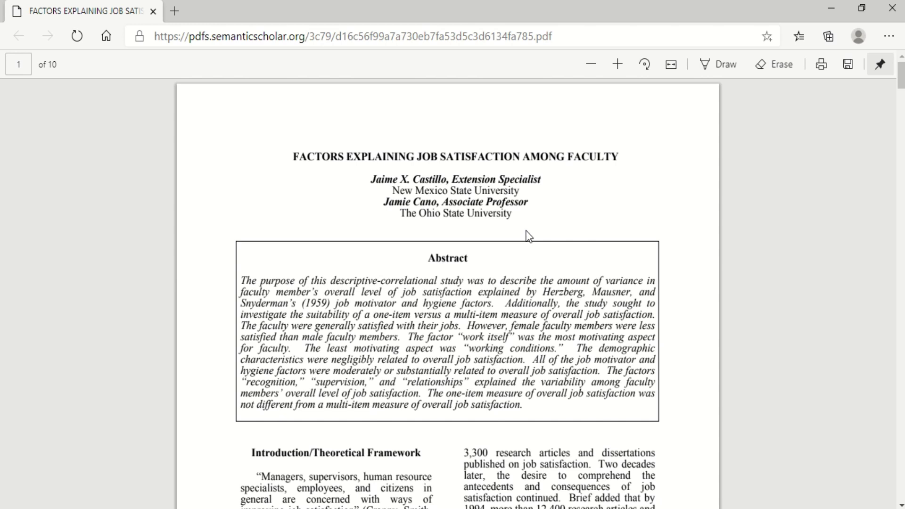
- Return to the results, select the gender segregation row, and widen the Publication column
click(828, 2)
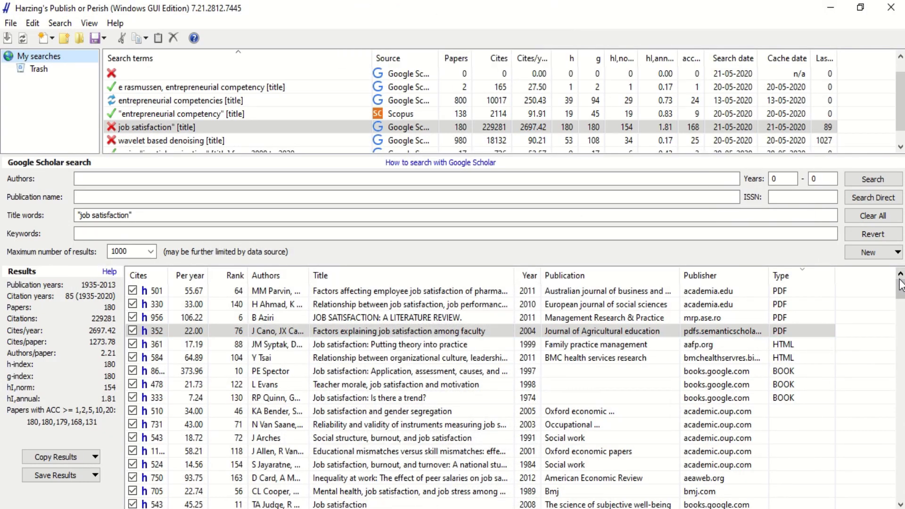
drag(901, 286, 900, 294)
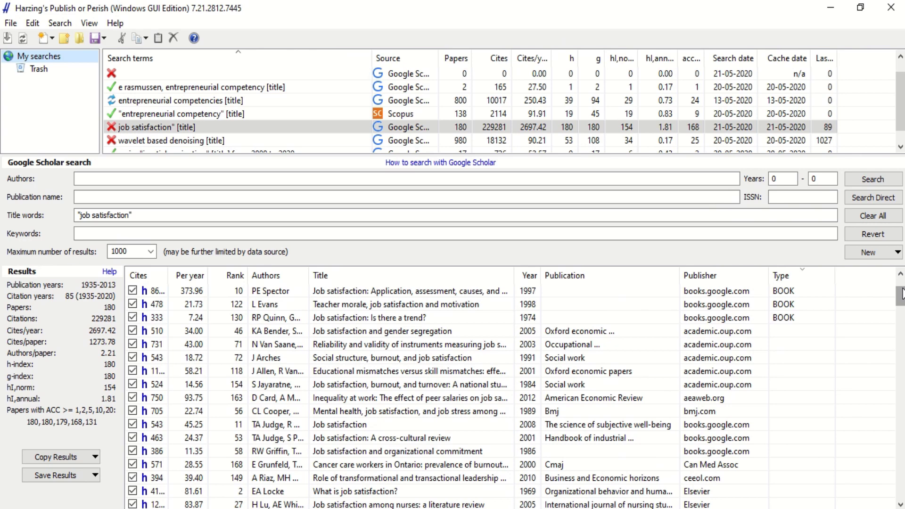
click(794, 330)
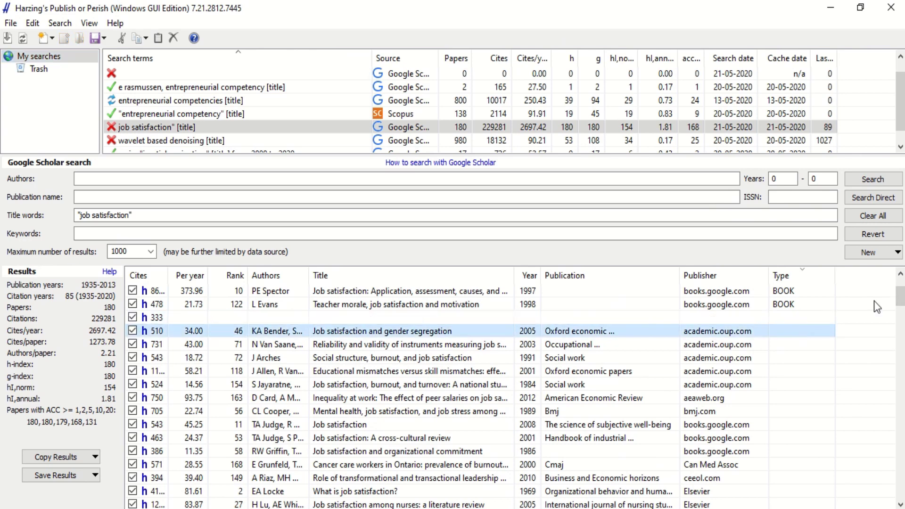
drag(901, 302, 900, 313)
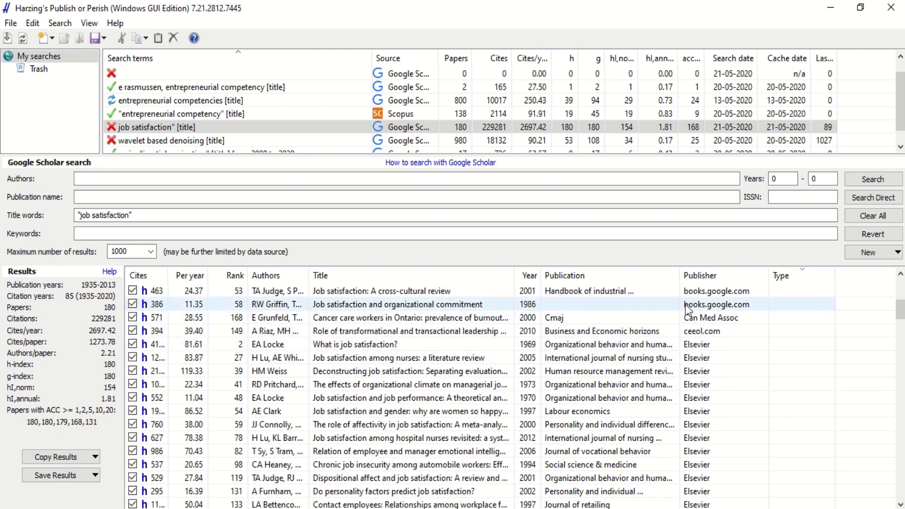
drag(680, 269, 736, 271)
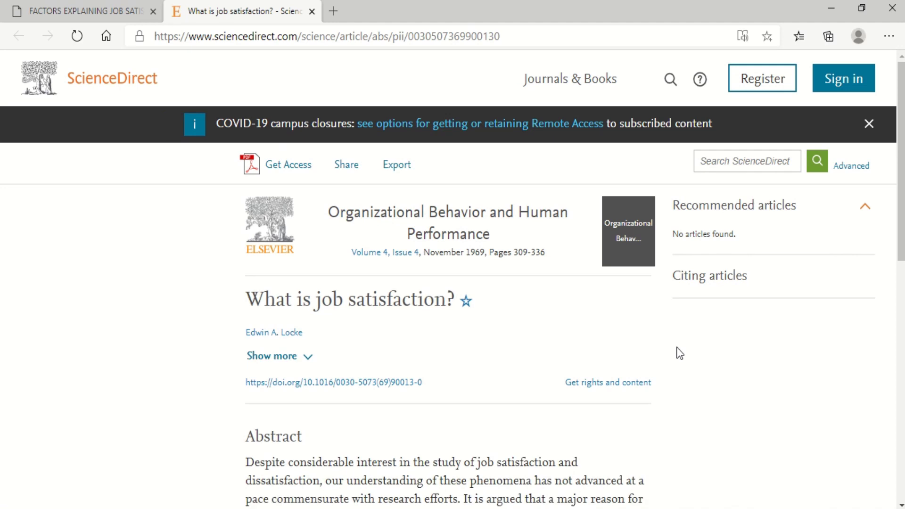
- View Locke's 1969 'What is job satisfaction?' ScienceDirect page, then return to Publish or Perish
click(392, 228)
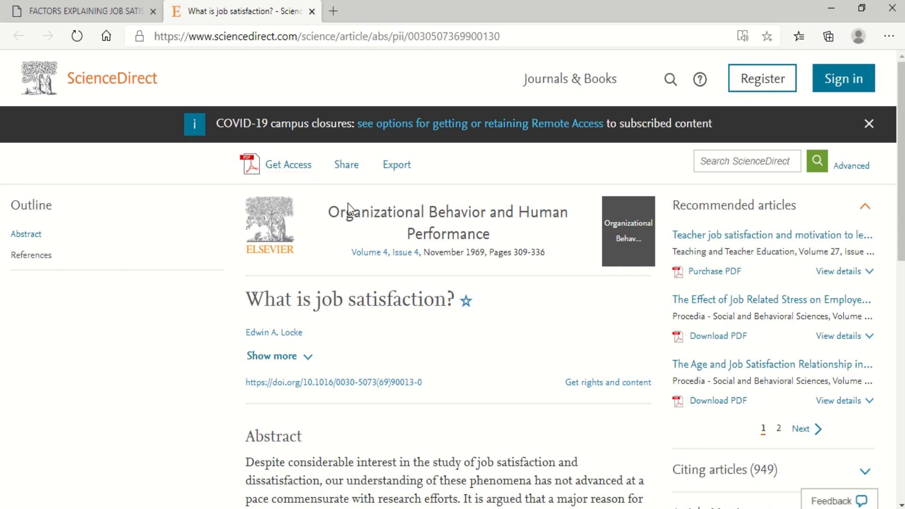
key(alt+Tab)
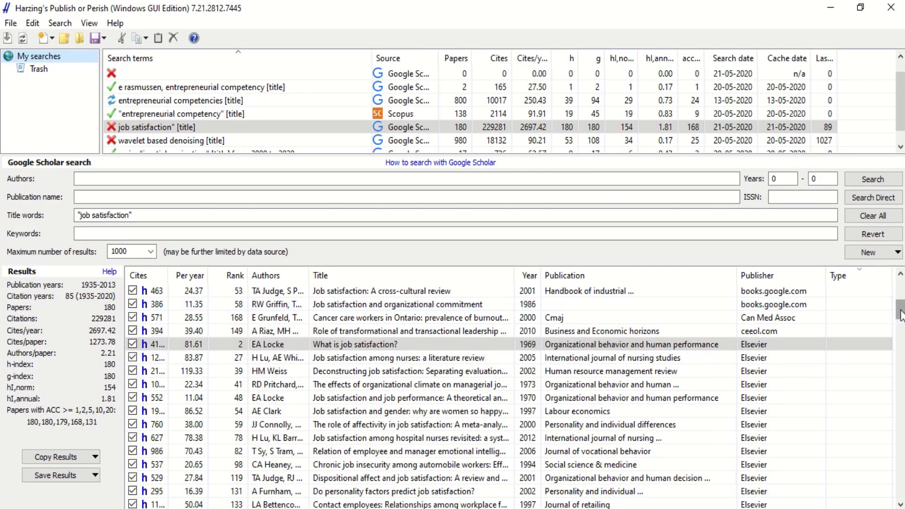
- Scroll the results down to the 1998 'Motivation and job satisfaction' entry
scroll(900, 315, down, 4)
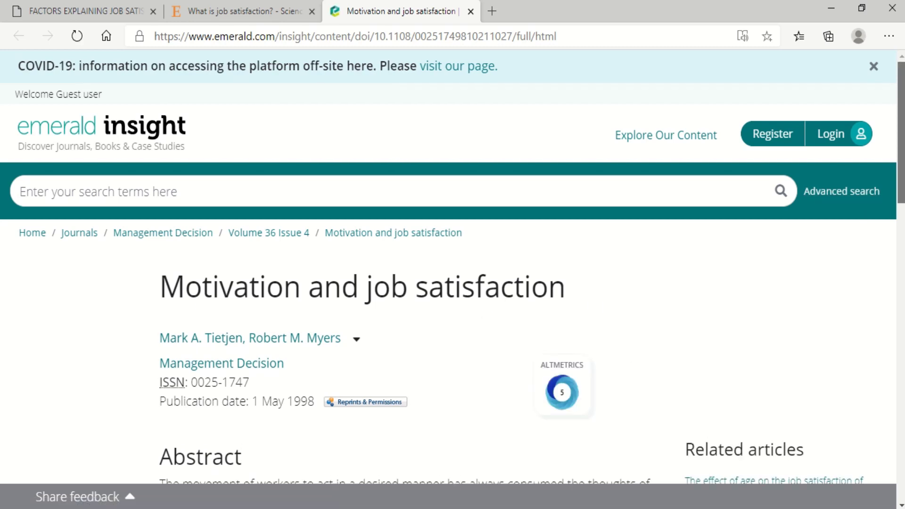
- Skim the Emerald article down to its citation and back up, then return to Publish or Perish
scroll(452, 359, down, 2)
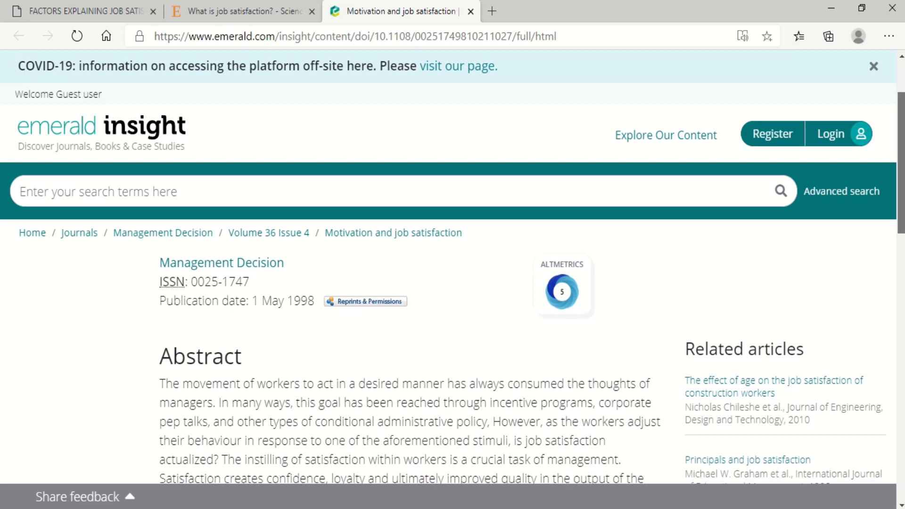
scroll(452, 358, down, 9)
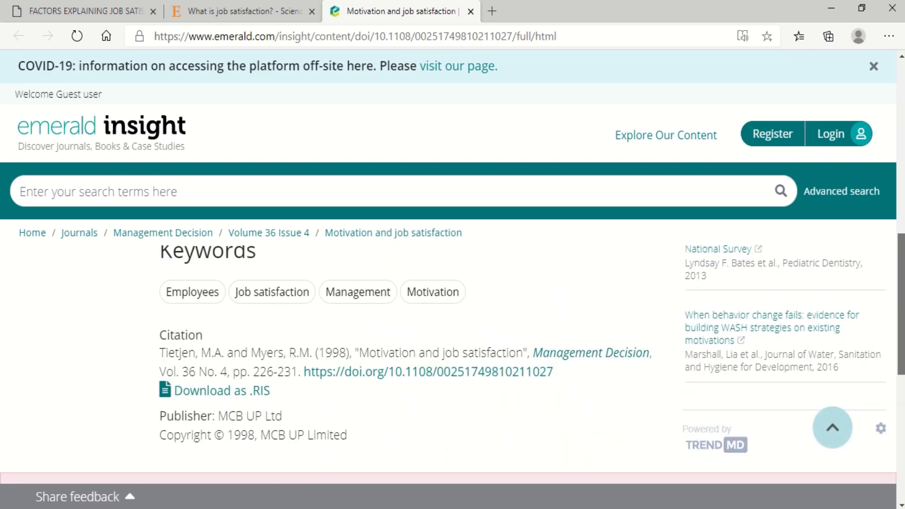
scroll(452, 358, up, 10)
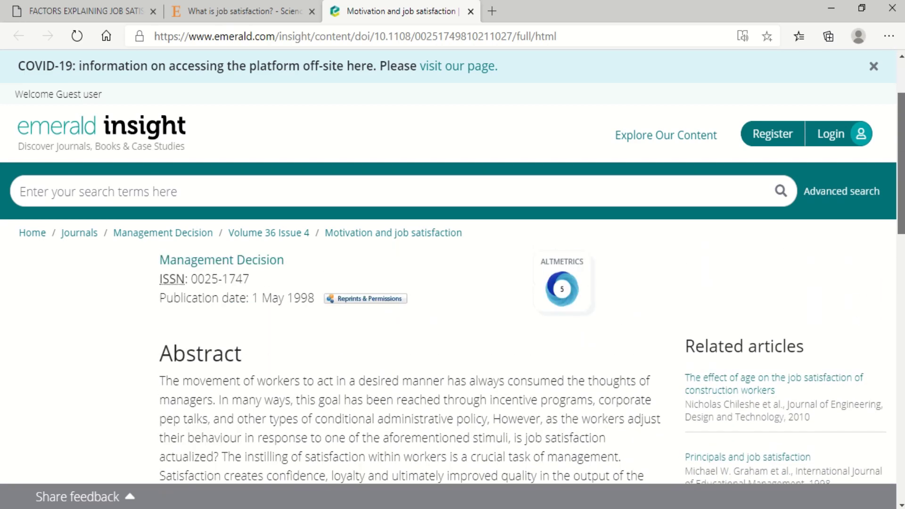
scroll(453, 330, up, 1)
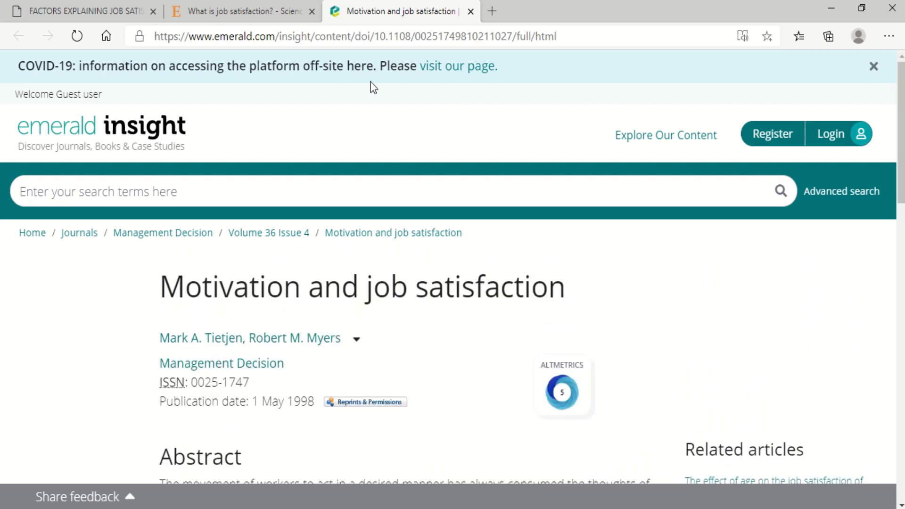
key(alt+Tab)
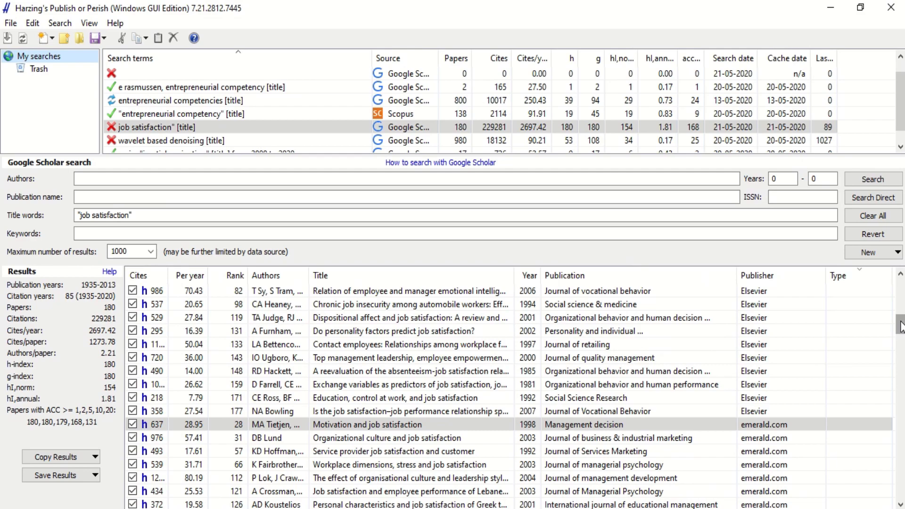
drag(900, 325, 900, 410)
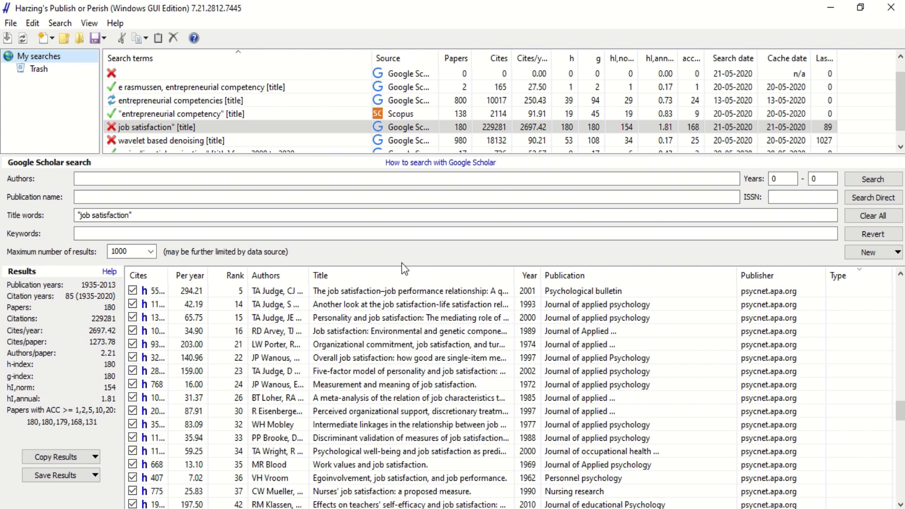
- Set the year range to 2015–2020 and rerun the 'job satisfaction' title search
click(778, 177)
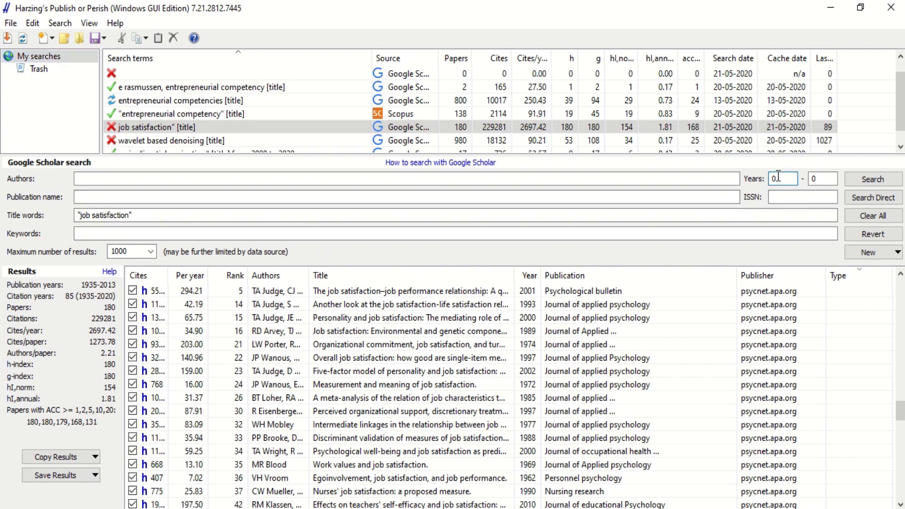
key(BackSpace)
text(2015)
key(Tab)
text(2020)
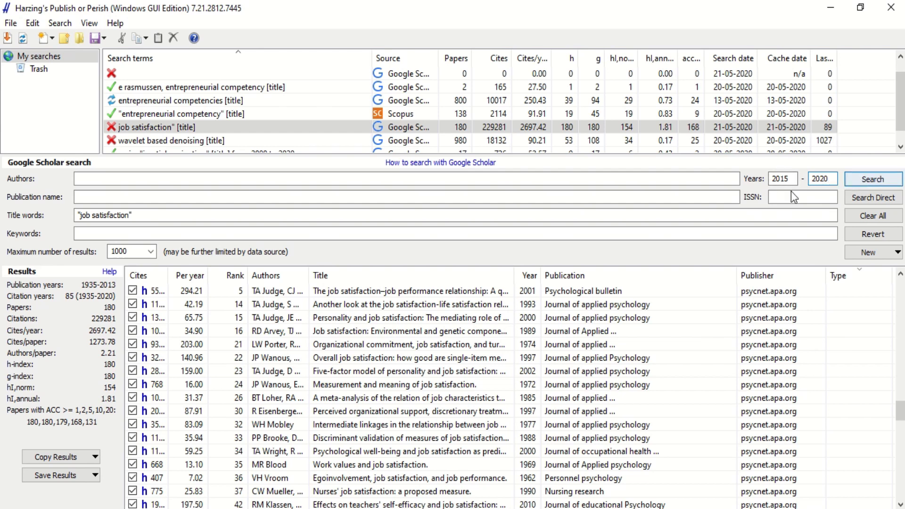
click(873, 182)
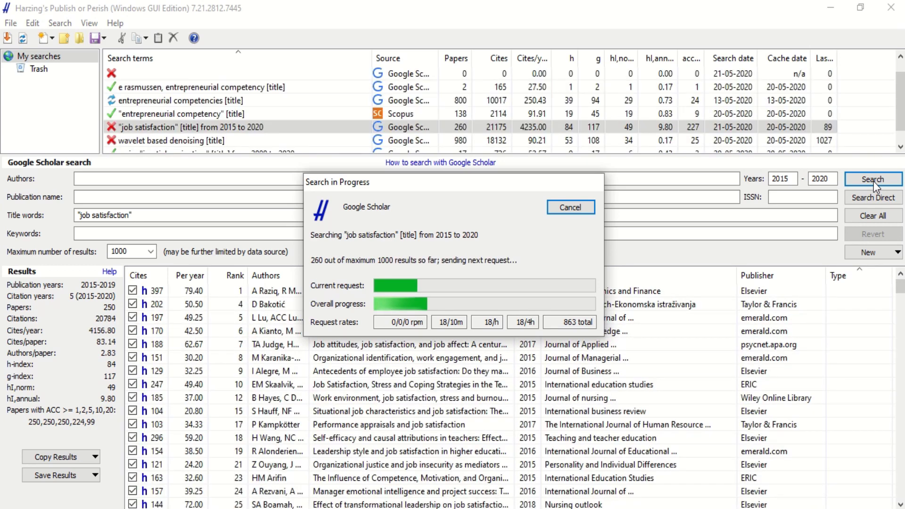
- Cancel the running search and dismiss the error 89 notice, keeping 280 results
click(570, 207)
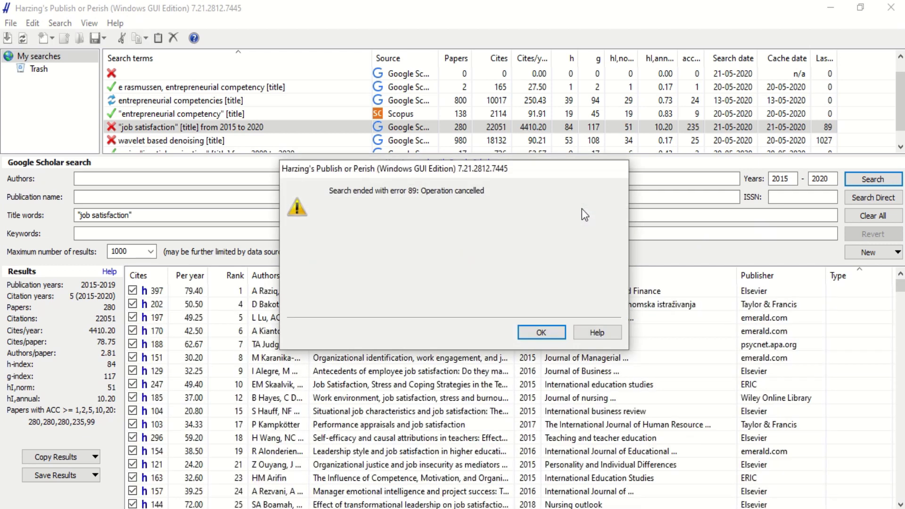
click(556, 331)
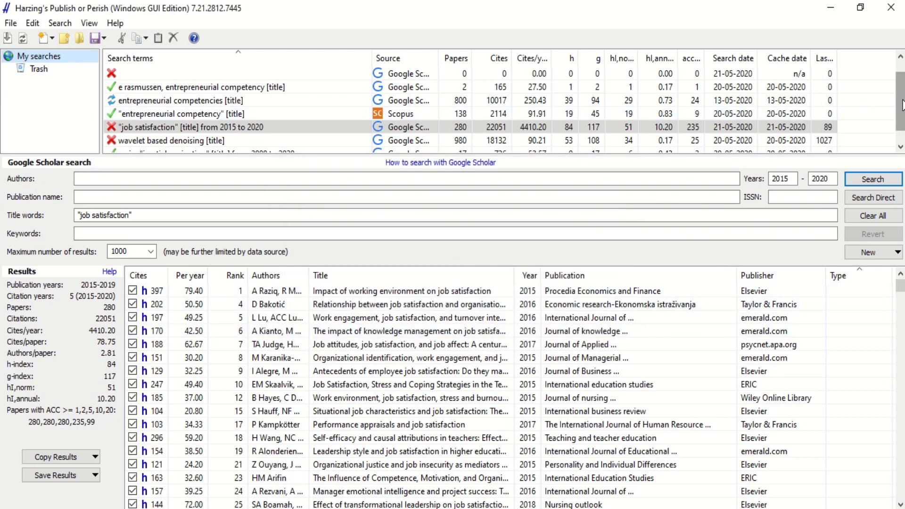
- Deselect the current search and create a new blank Scopus search
scroll(902, 104, down, 1)
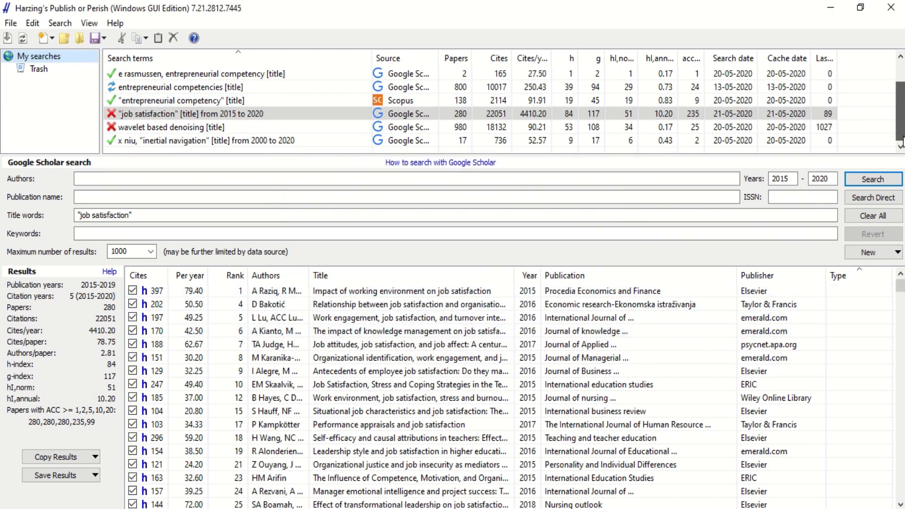
click(358, 148)
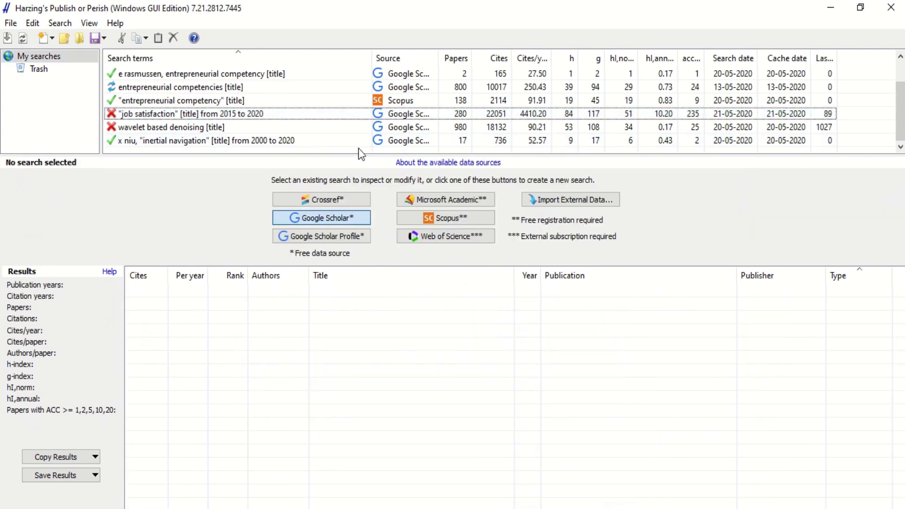
click(457, 218)
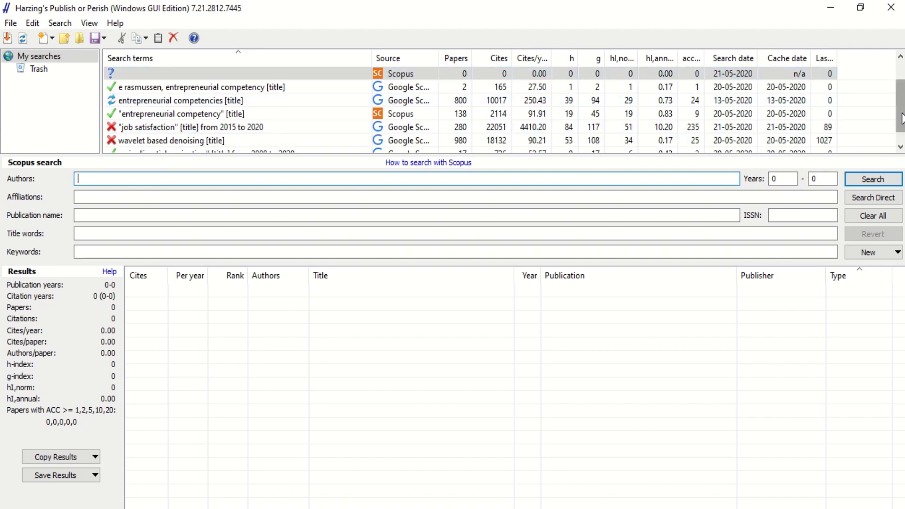
scroll(901, 118, down, 1)
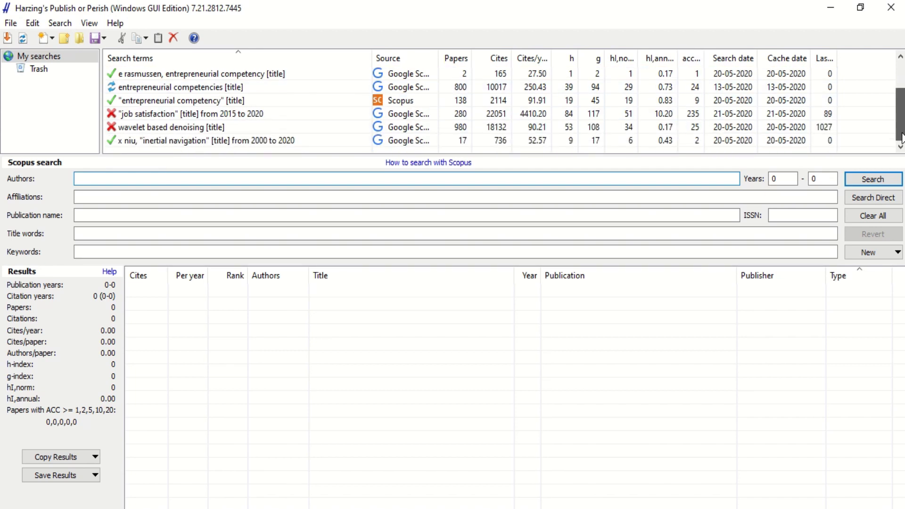
- Reopen the saved 'job satisfaction' [title] 2015–2020 search showing its 280 papers
click(349, 151)
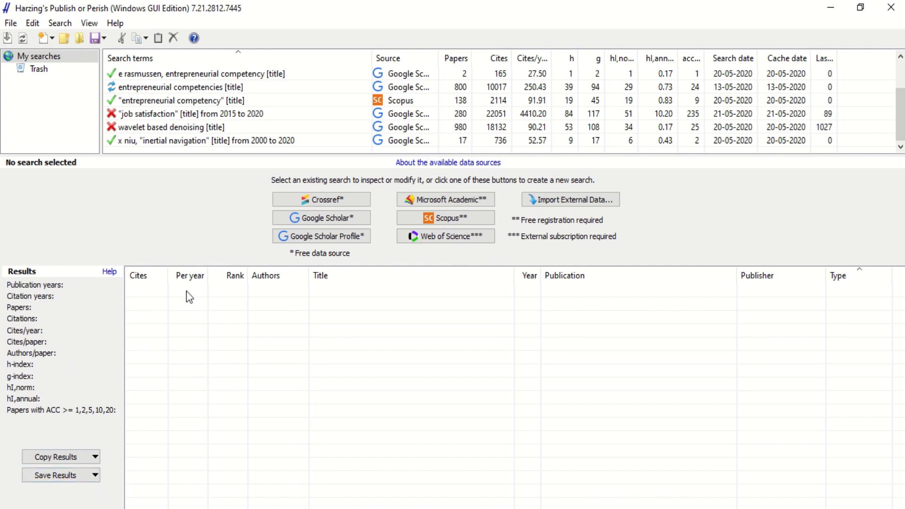
click(167, 119)
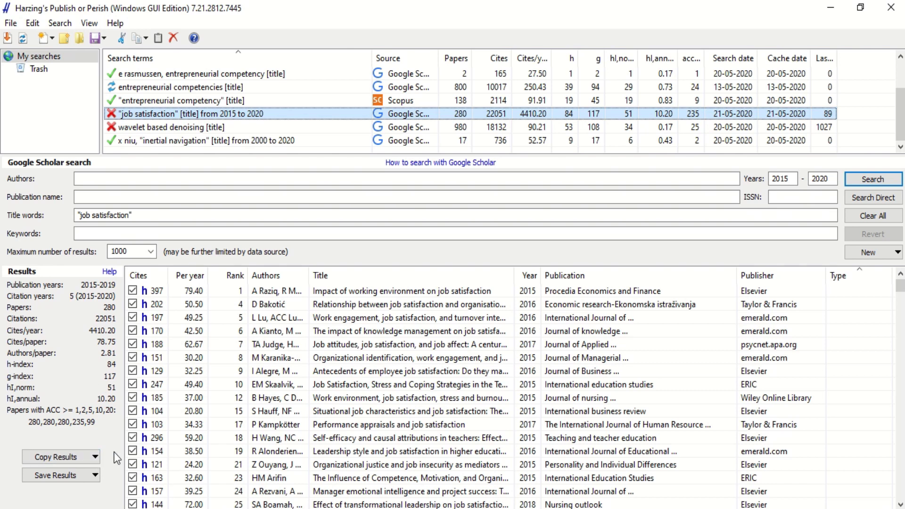
click(94, 476)
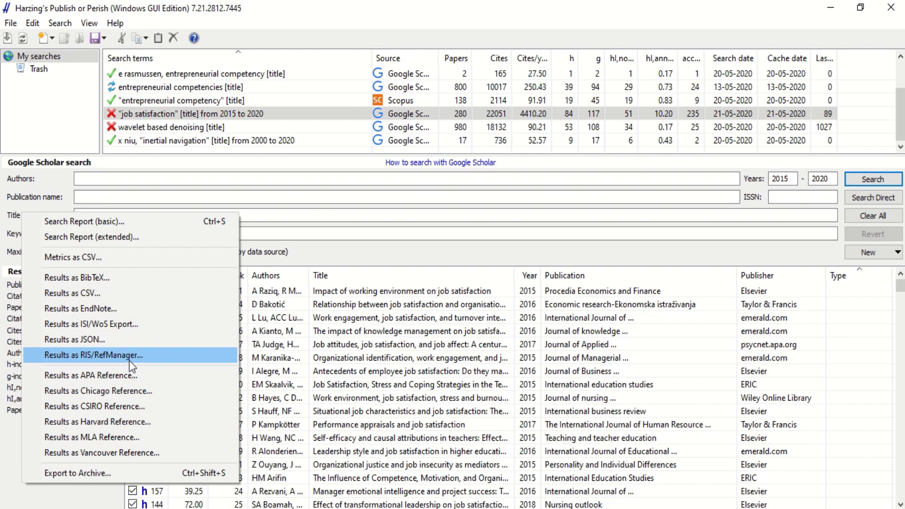
click(390, 254)
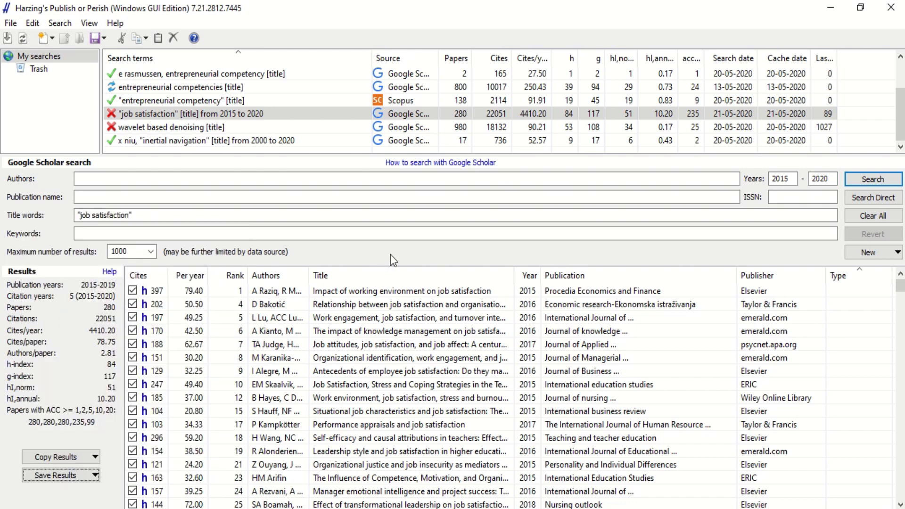